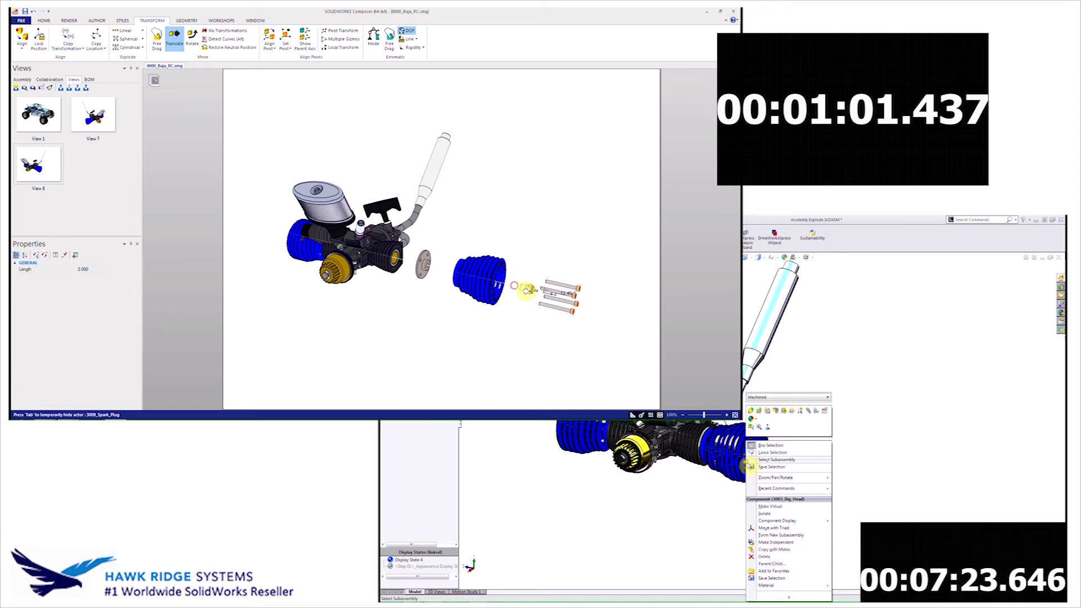
Save the exploded engine as View 9 and create associative explode paths from neutral.
click(254, 281)
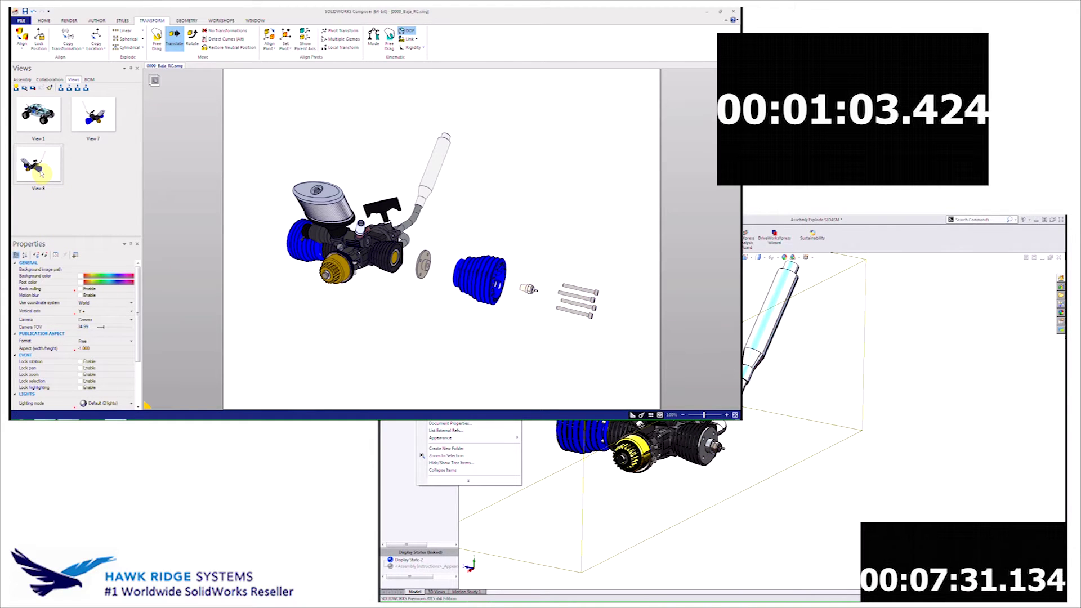
click(16, 88)
drag(572, 262, 622, 361)
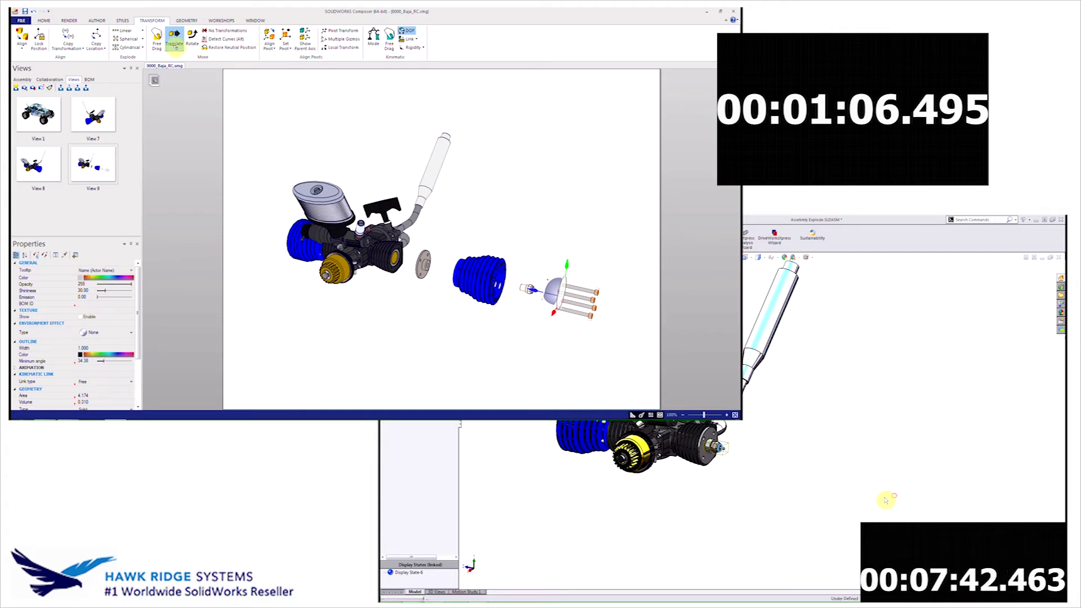
click(96, 20)
click(195, 50)
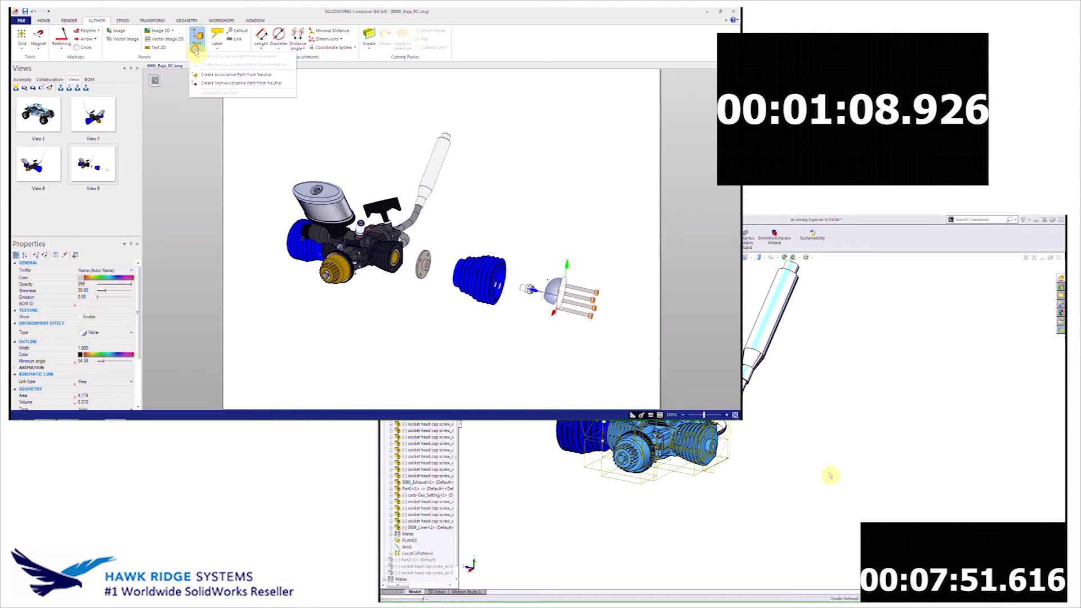
click(236, 75)
Make the explode path lines red with a 0.61 line width.
click(442, 243)
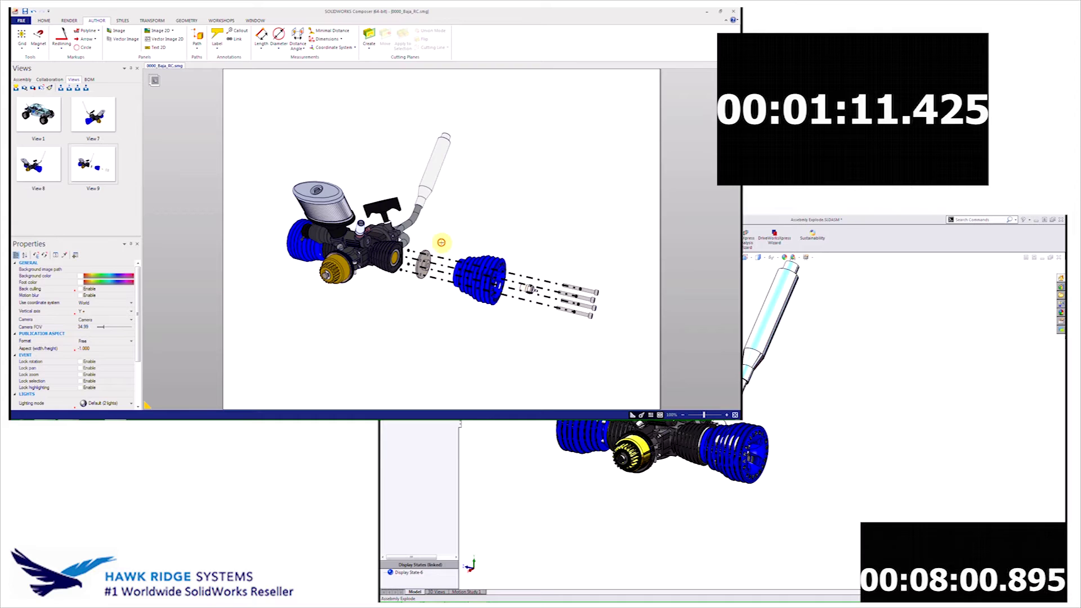
click(452, 296)
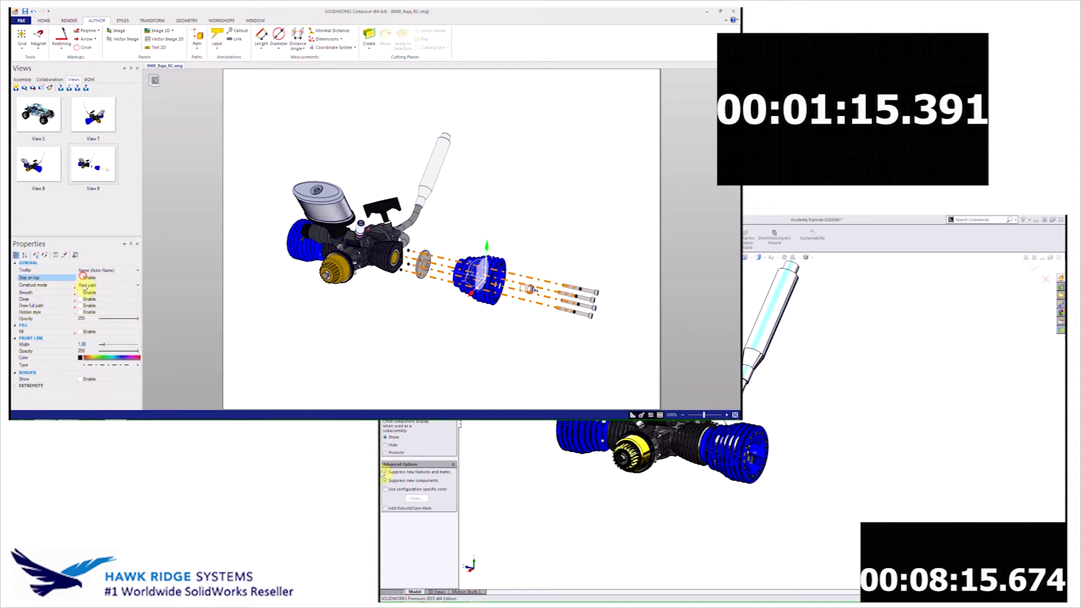
click(80, 357)
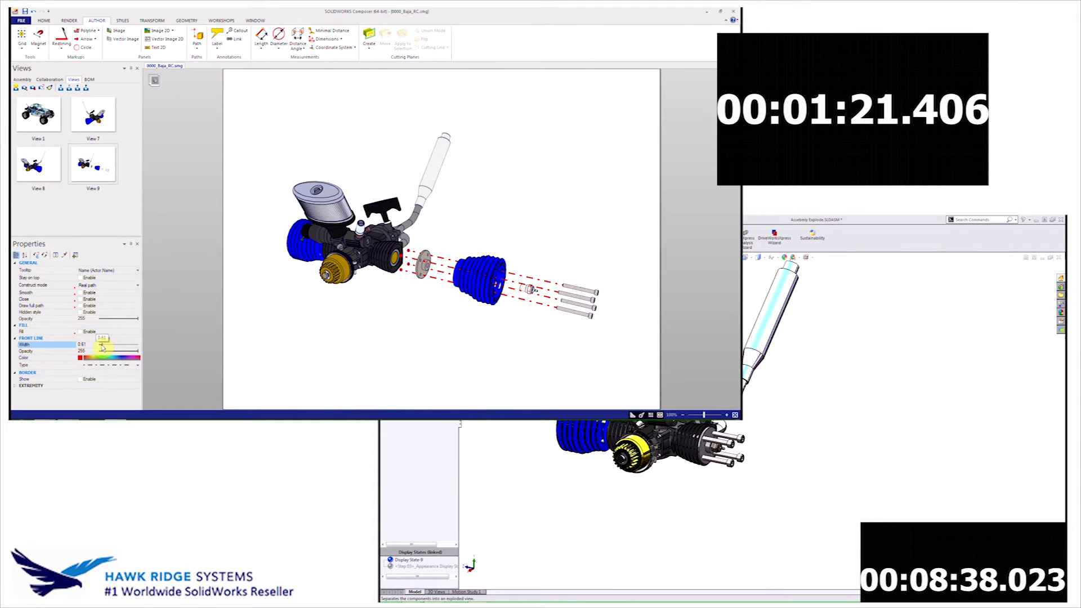
click(367, 342)
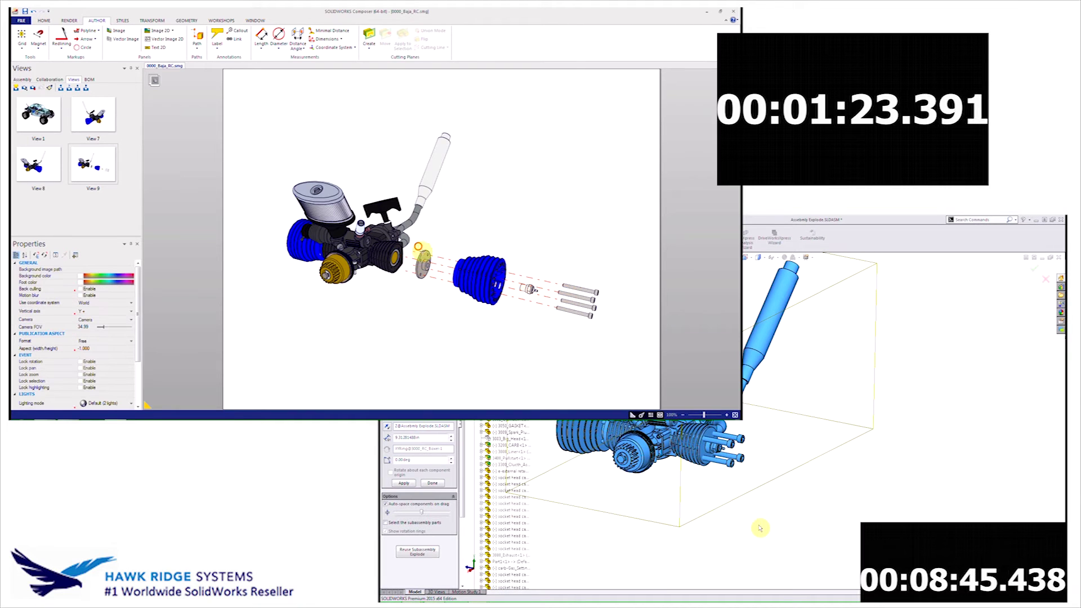
Generate BOM IDs and numbered balloons for the four exploded parts.
click(448, 282)
click(211, 19)
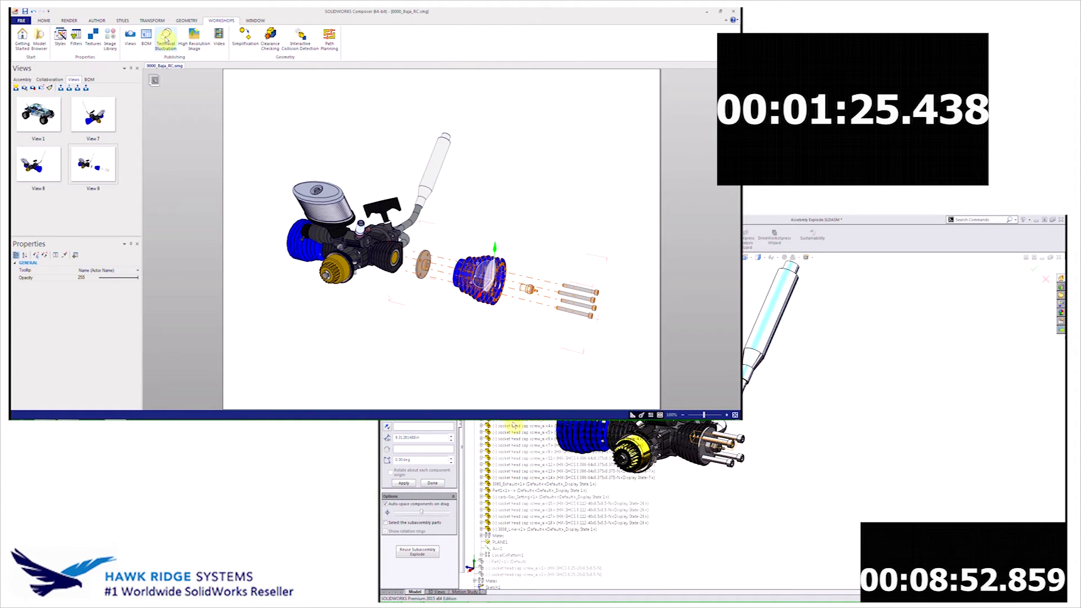
click(146, 38)
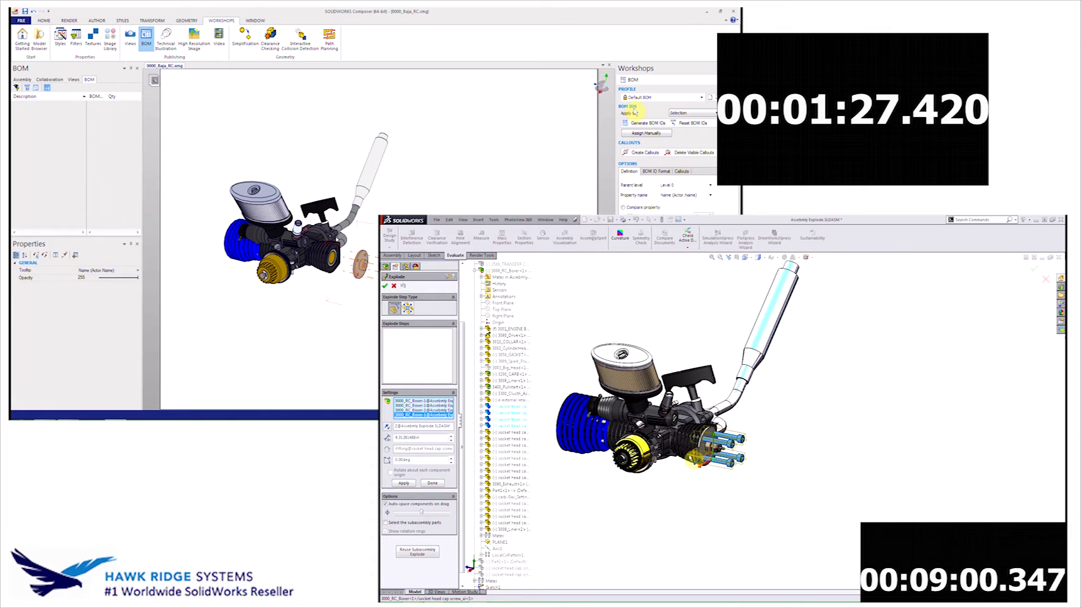
click(654, 127)
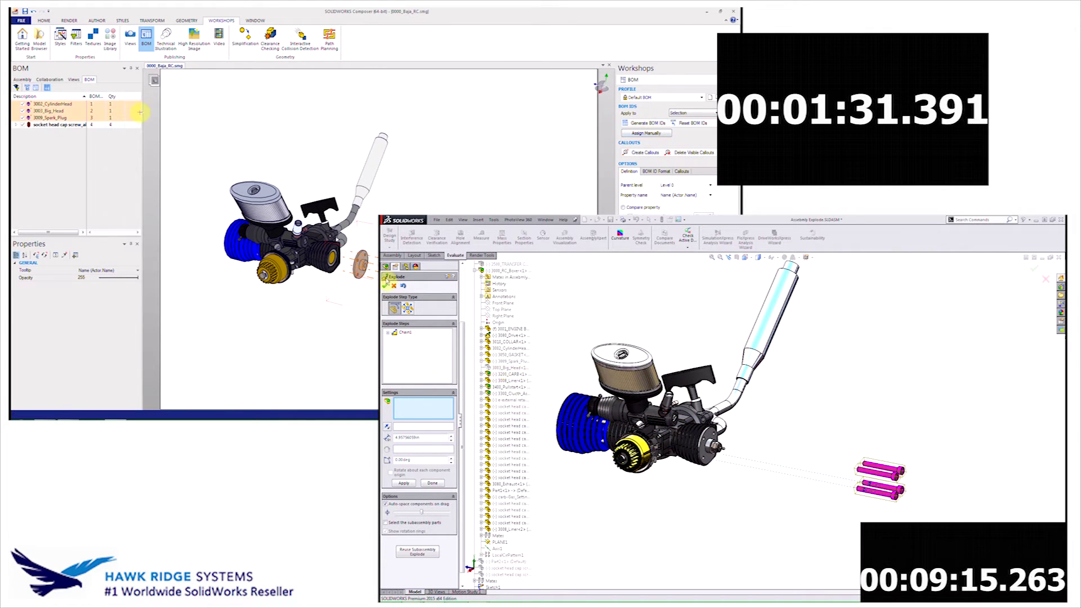
click(644, 153)
click(565, 181)
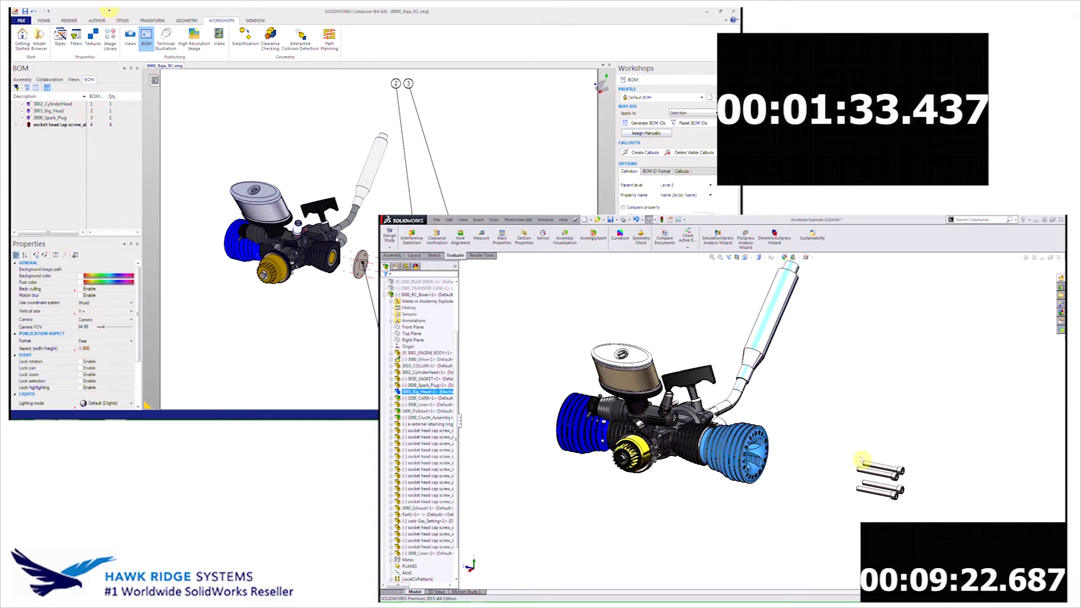
Draw a magnetic line above the engine to line up the balloons.
click(96, 21)
click(40, 36)
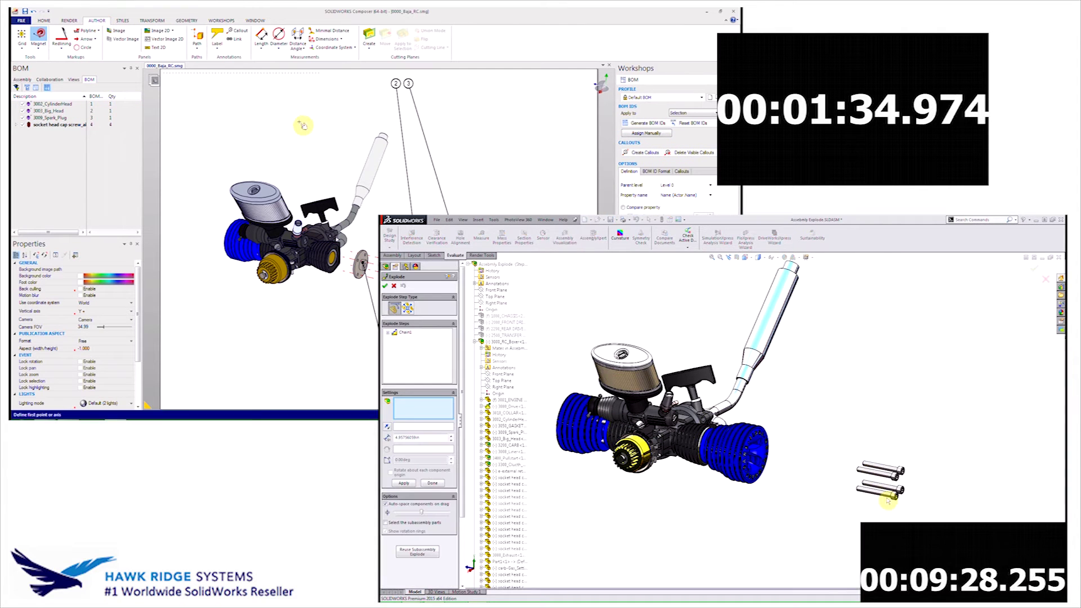
click(549, 190)
drag(512, 188, 462, 85)
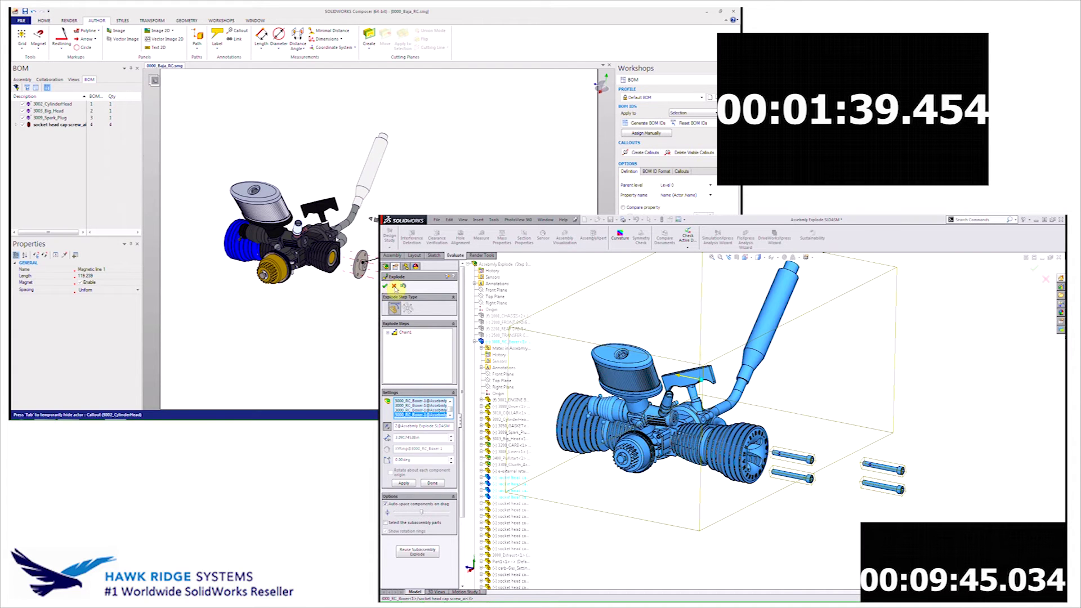
click(355, 262)
click(365, 260)
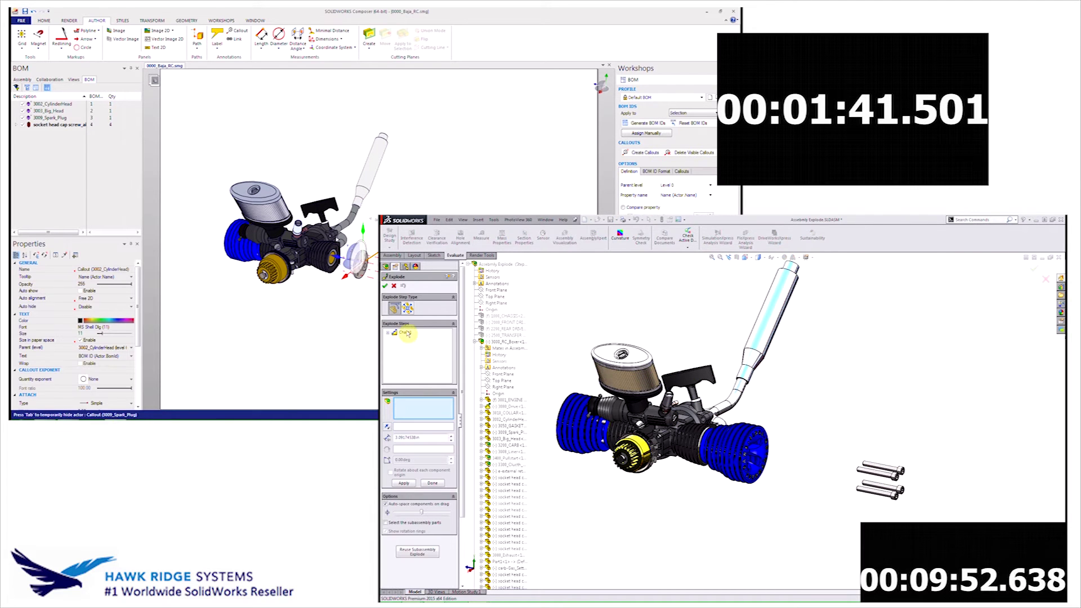
click(73, 80)
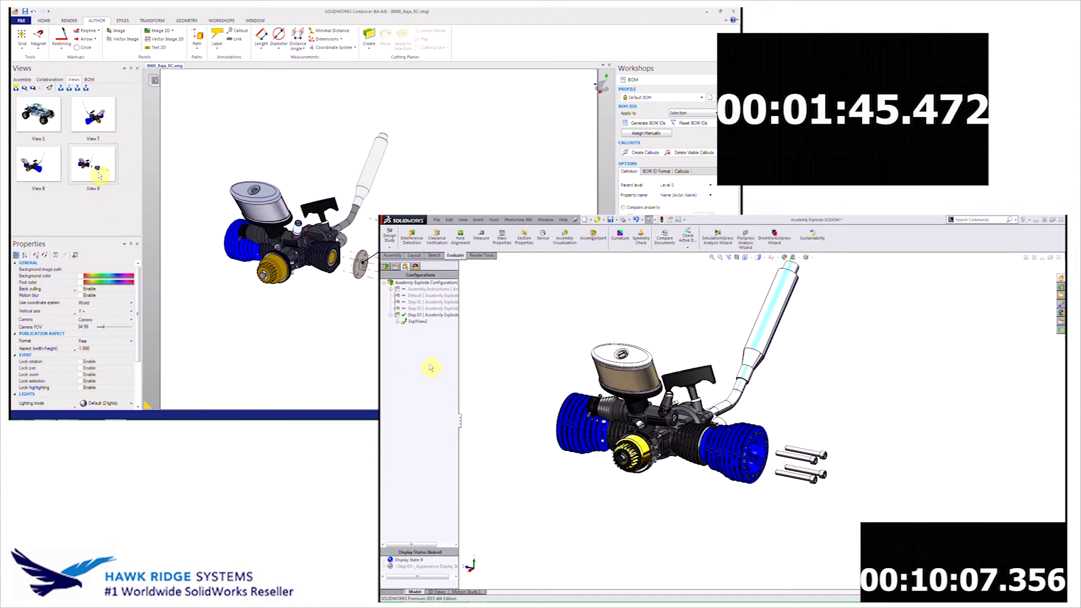
Shrink the BOM table below the engine, update View 9 with it, and save View 10.
click(359, 151)
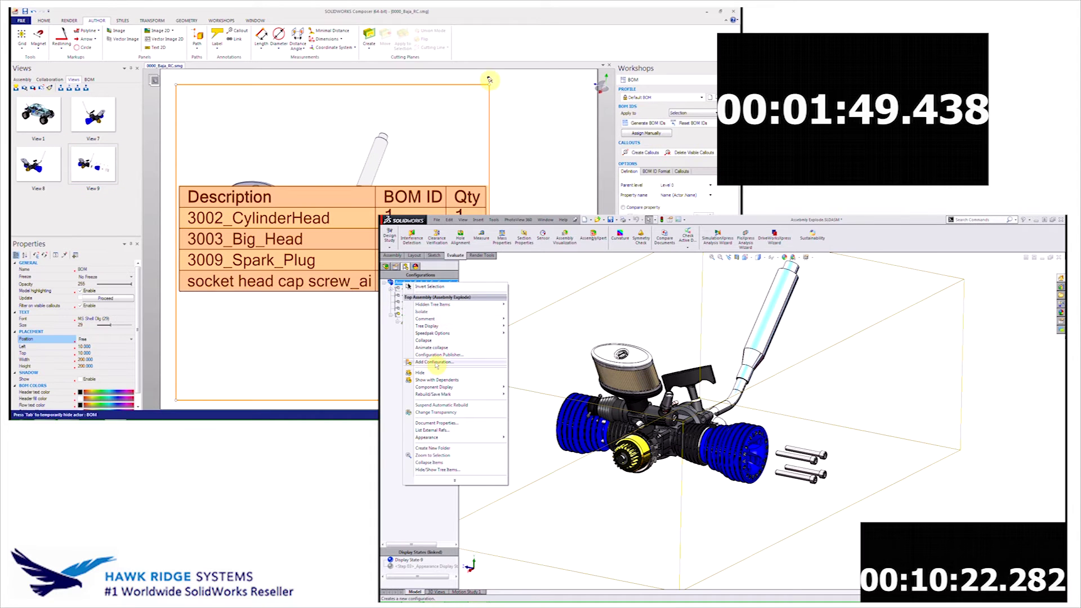
drag(488, 81, 376, 289)
click(476, 188)
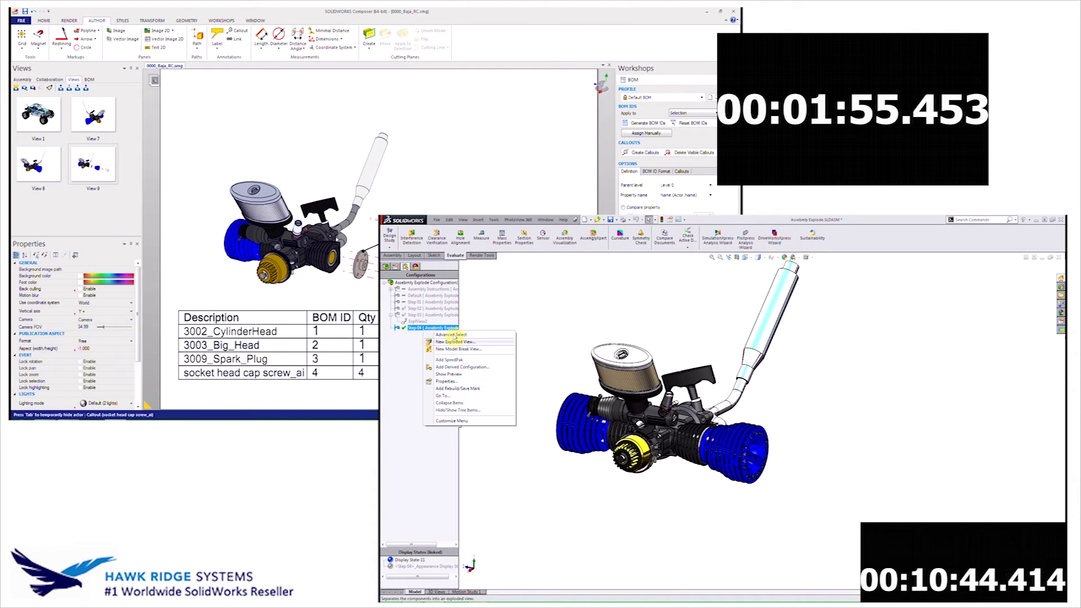
click(24, 88)
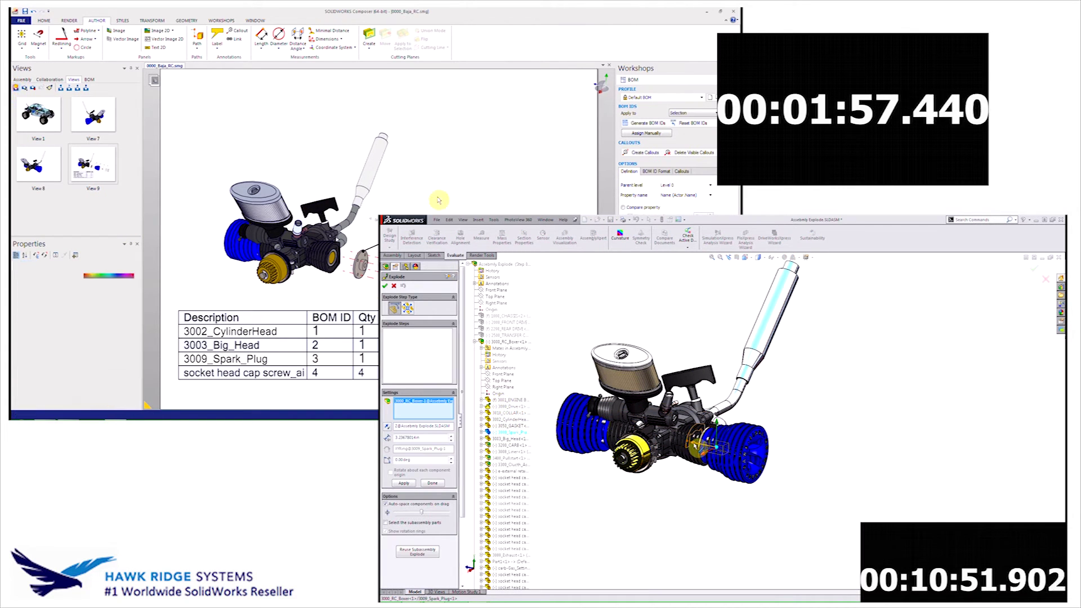
click(17, 88)
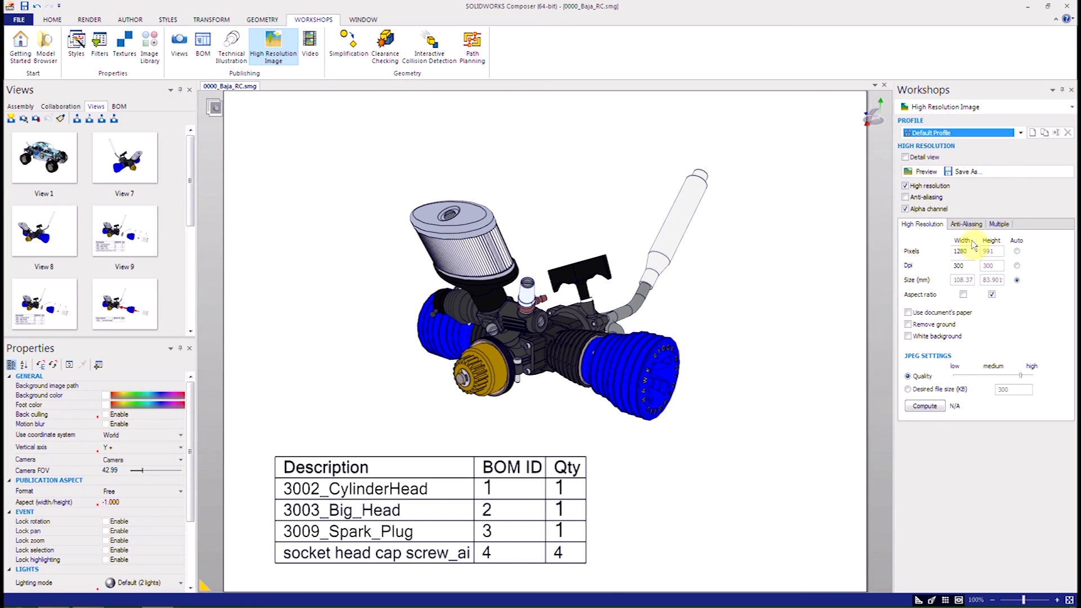
Export one JPG per saved view into a new Images folder inside Composer.
click(1000, 224)
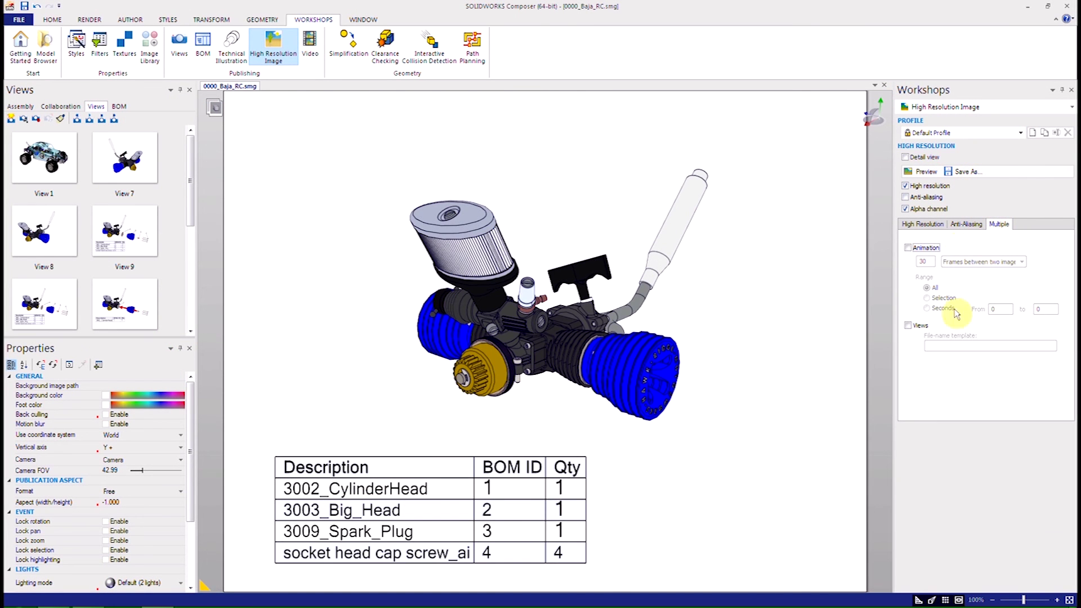
click(913, 330)
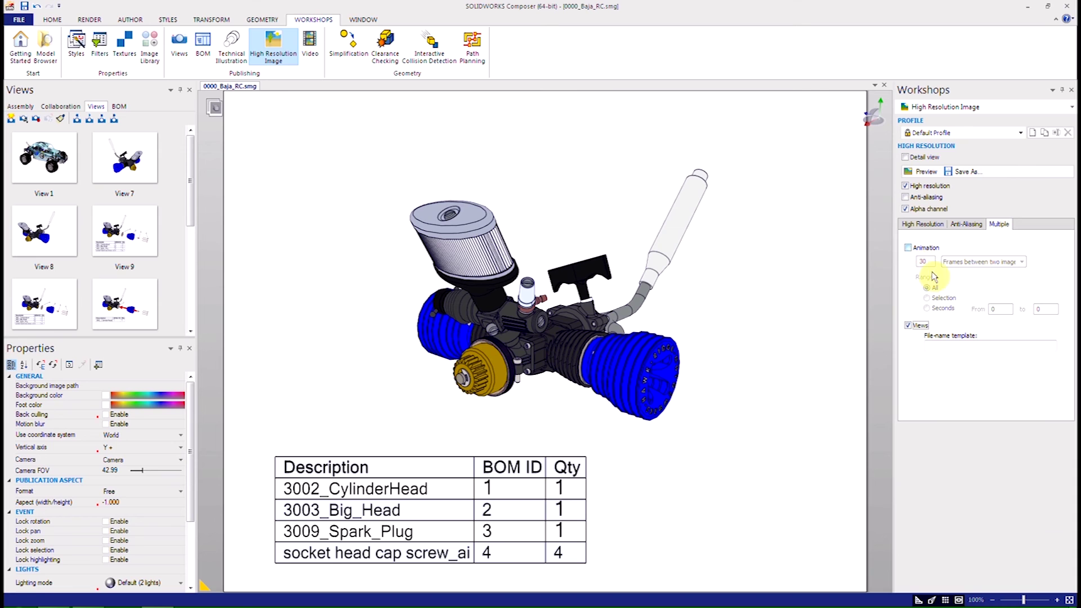
click(963, 171)
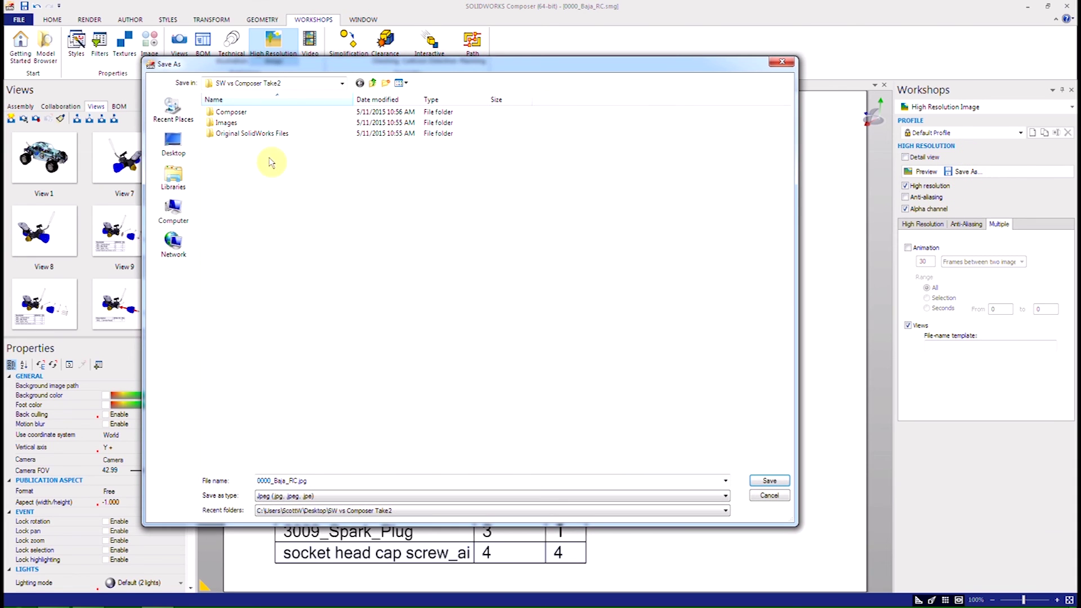
double_click(232, 112)
click(387, 83)
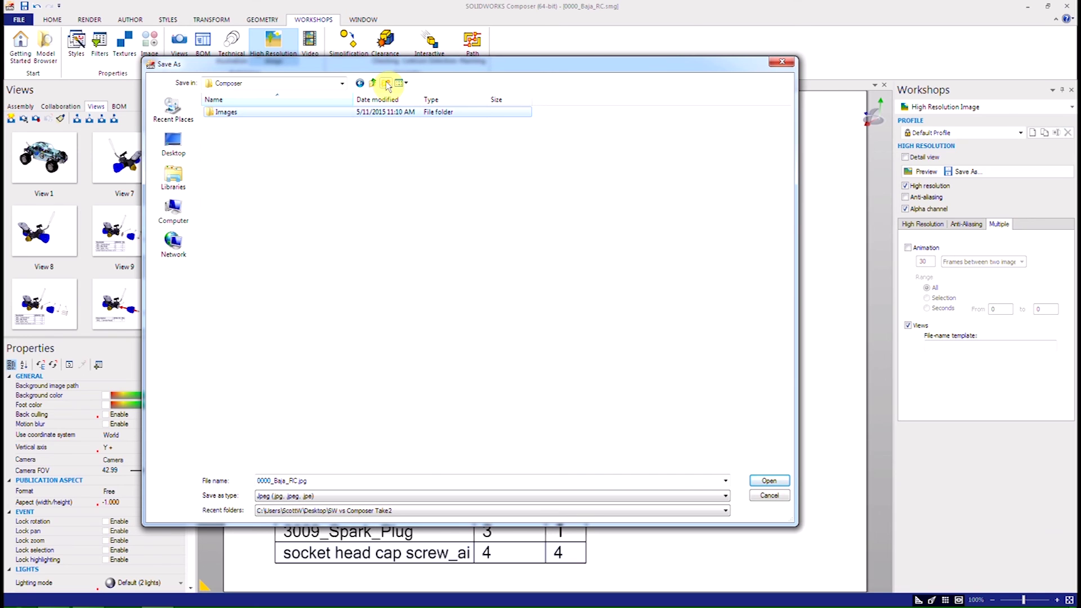
key(Return)
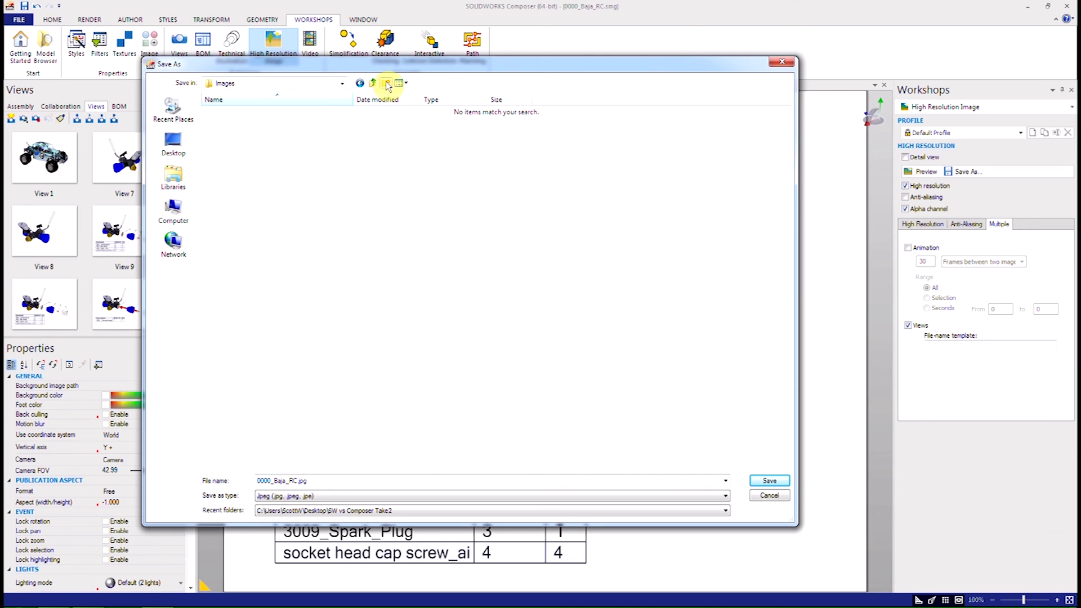
click(770, 481)
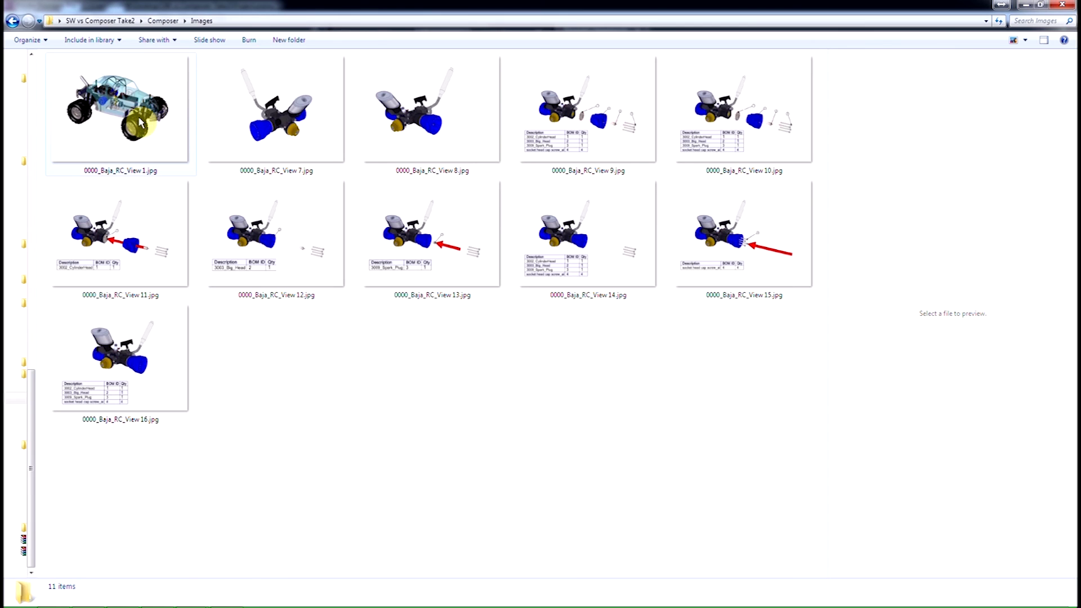
Open 0000_Baja_RC_View 1.jpg in Photo Viewer and step through all exported images.
click(140, 121)
double_click(140, 122)
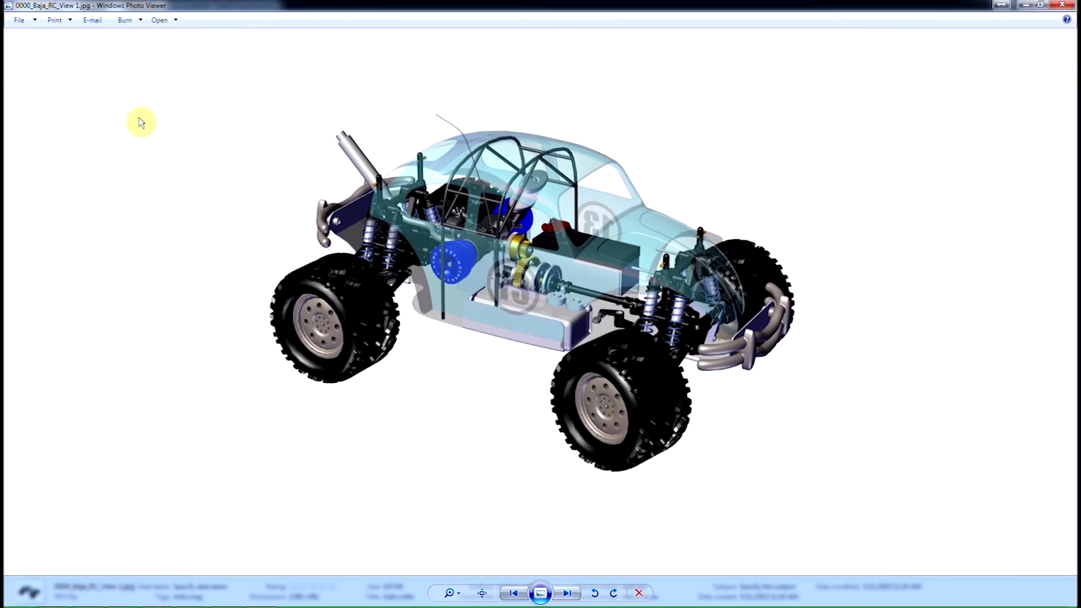
key(Right)
key(Right)
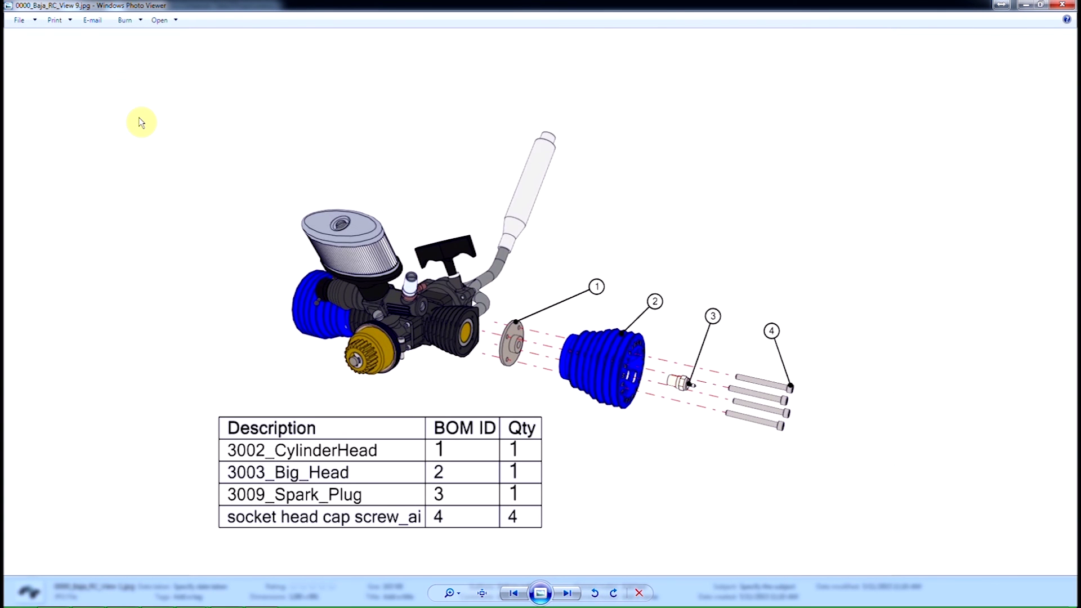
key(Right)
key(Right)
key(Right)
key(Right)
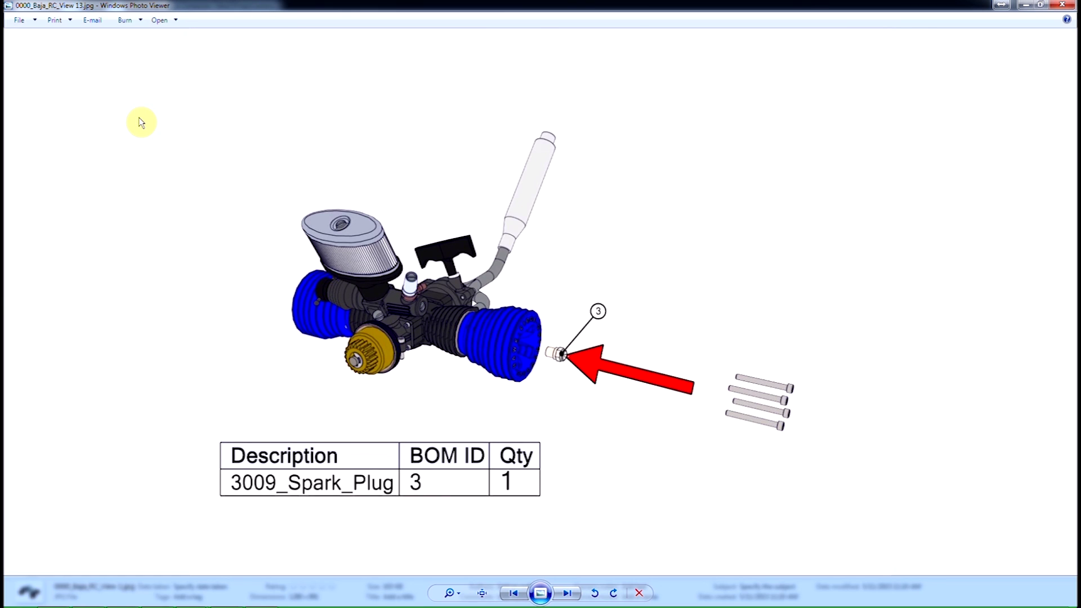
key(Right)
key(Right)
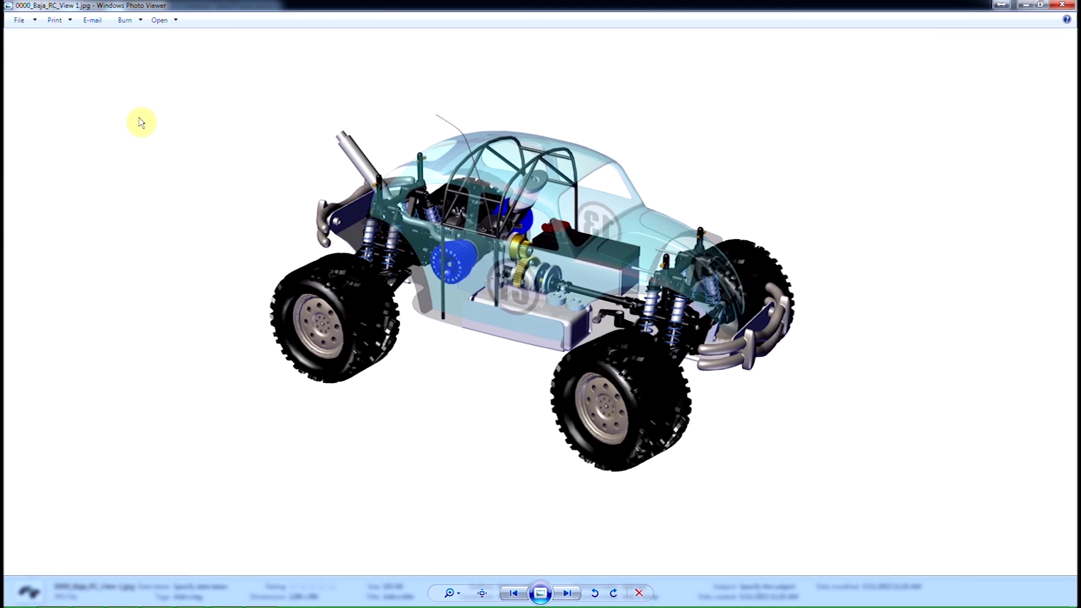
key(Right)
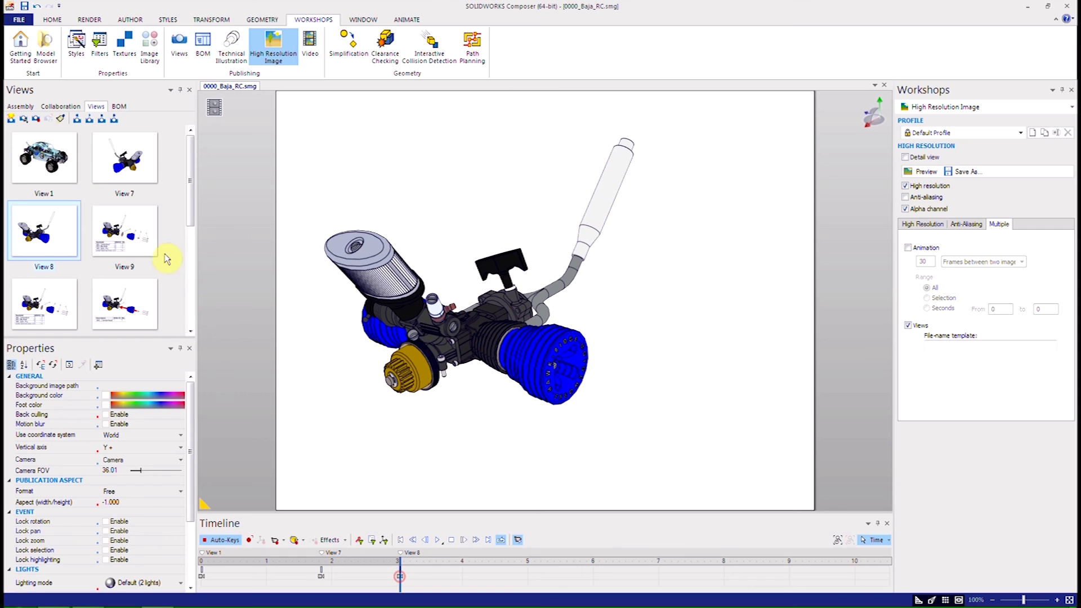
Add View 9 and the next view as timeline keyframes and render the AVI video.
drag(132, 235, 508, 563)
drag(44, 304, 670, 563)
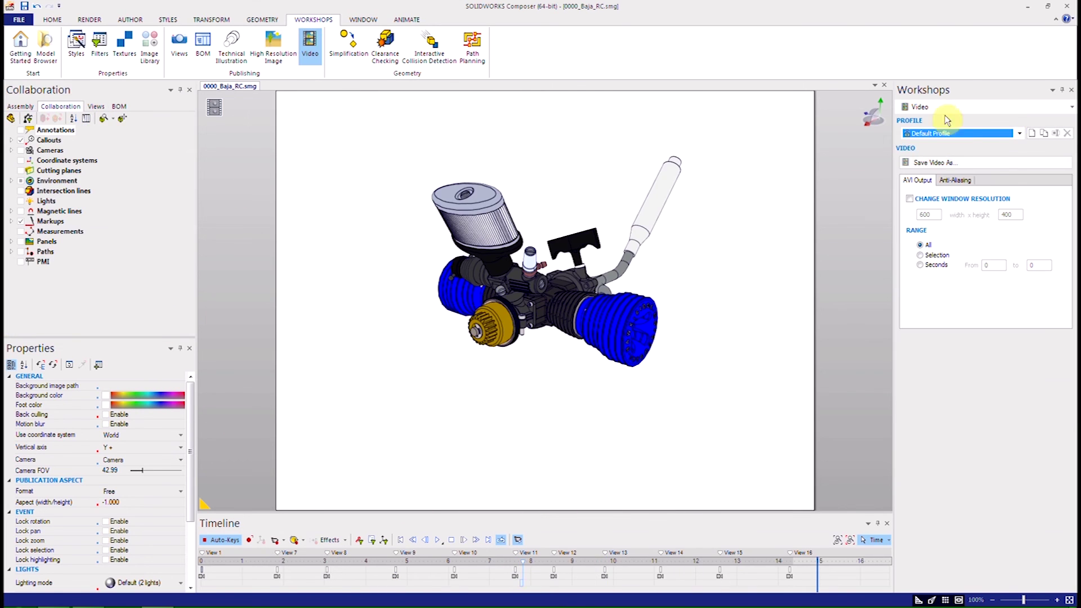
click(939, 162)
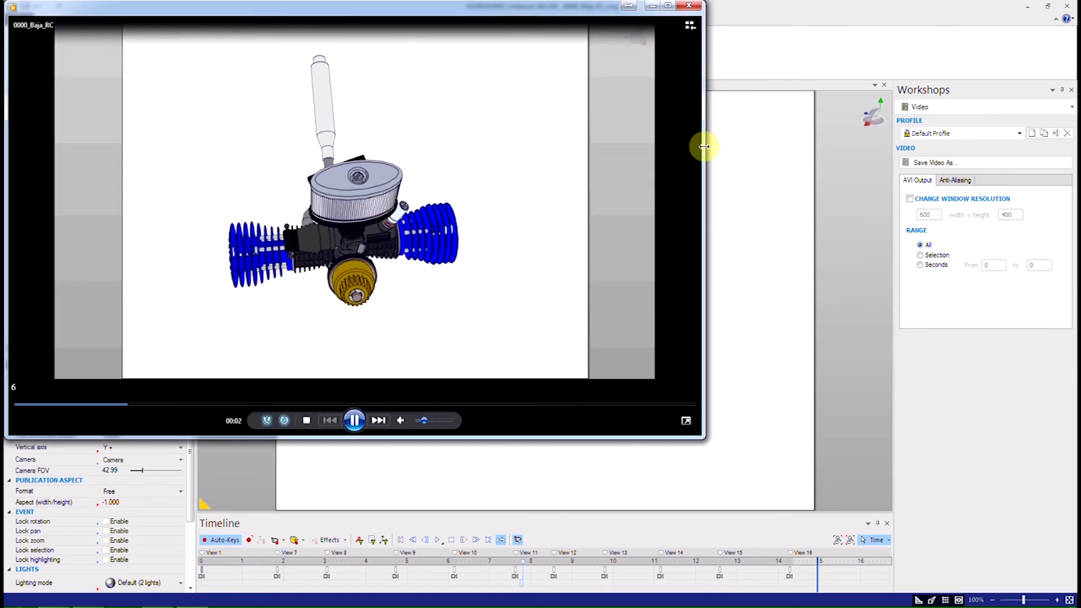